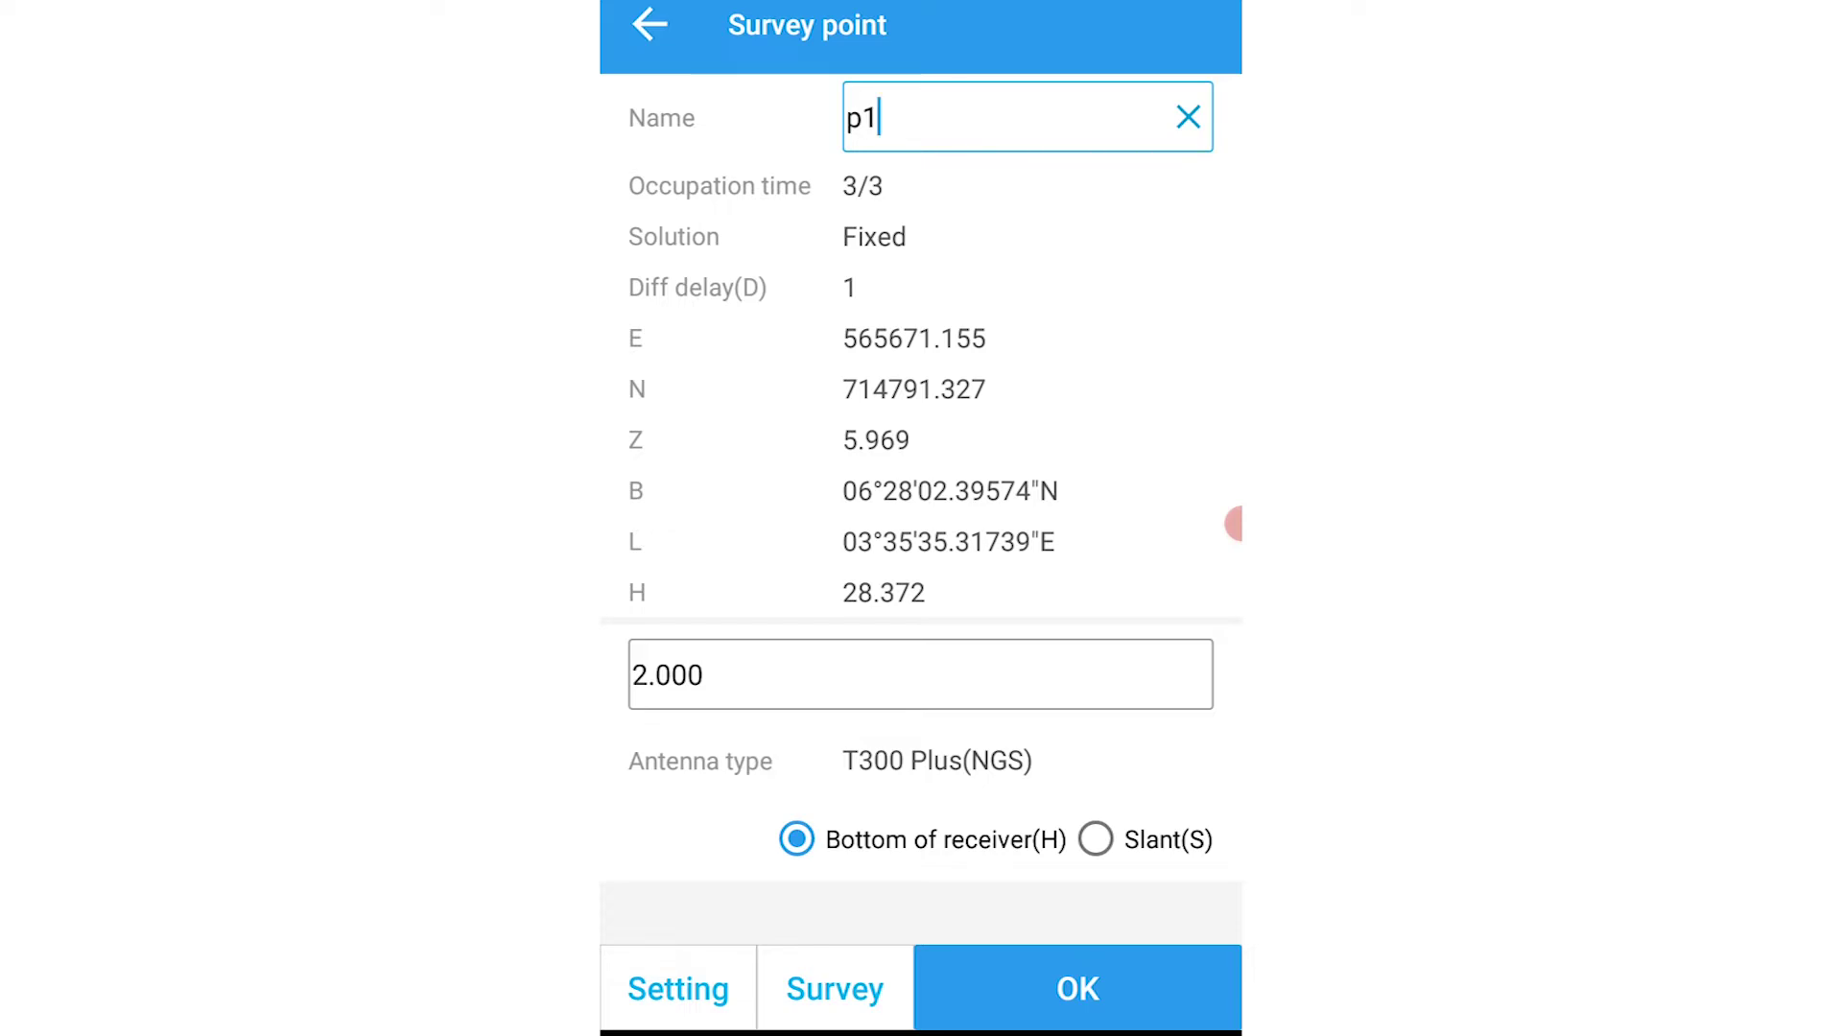
- Save the newly surveyed point p1 with its fixed-solution E, N and Z coordinates
{"action": "left_click", "coordinate": [1077, 989]}
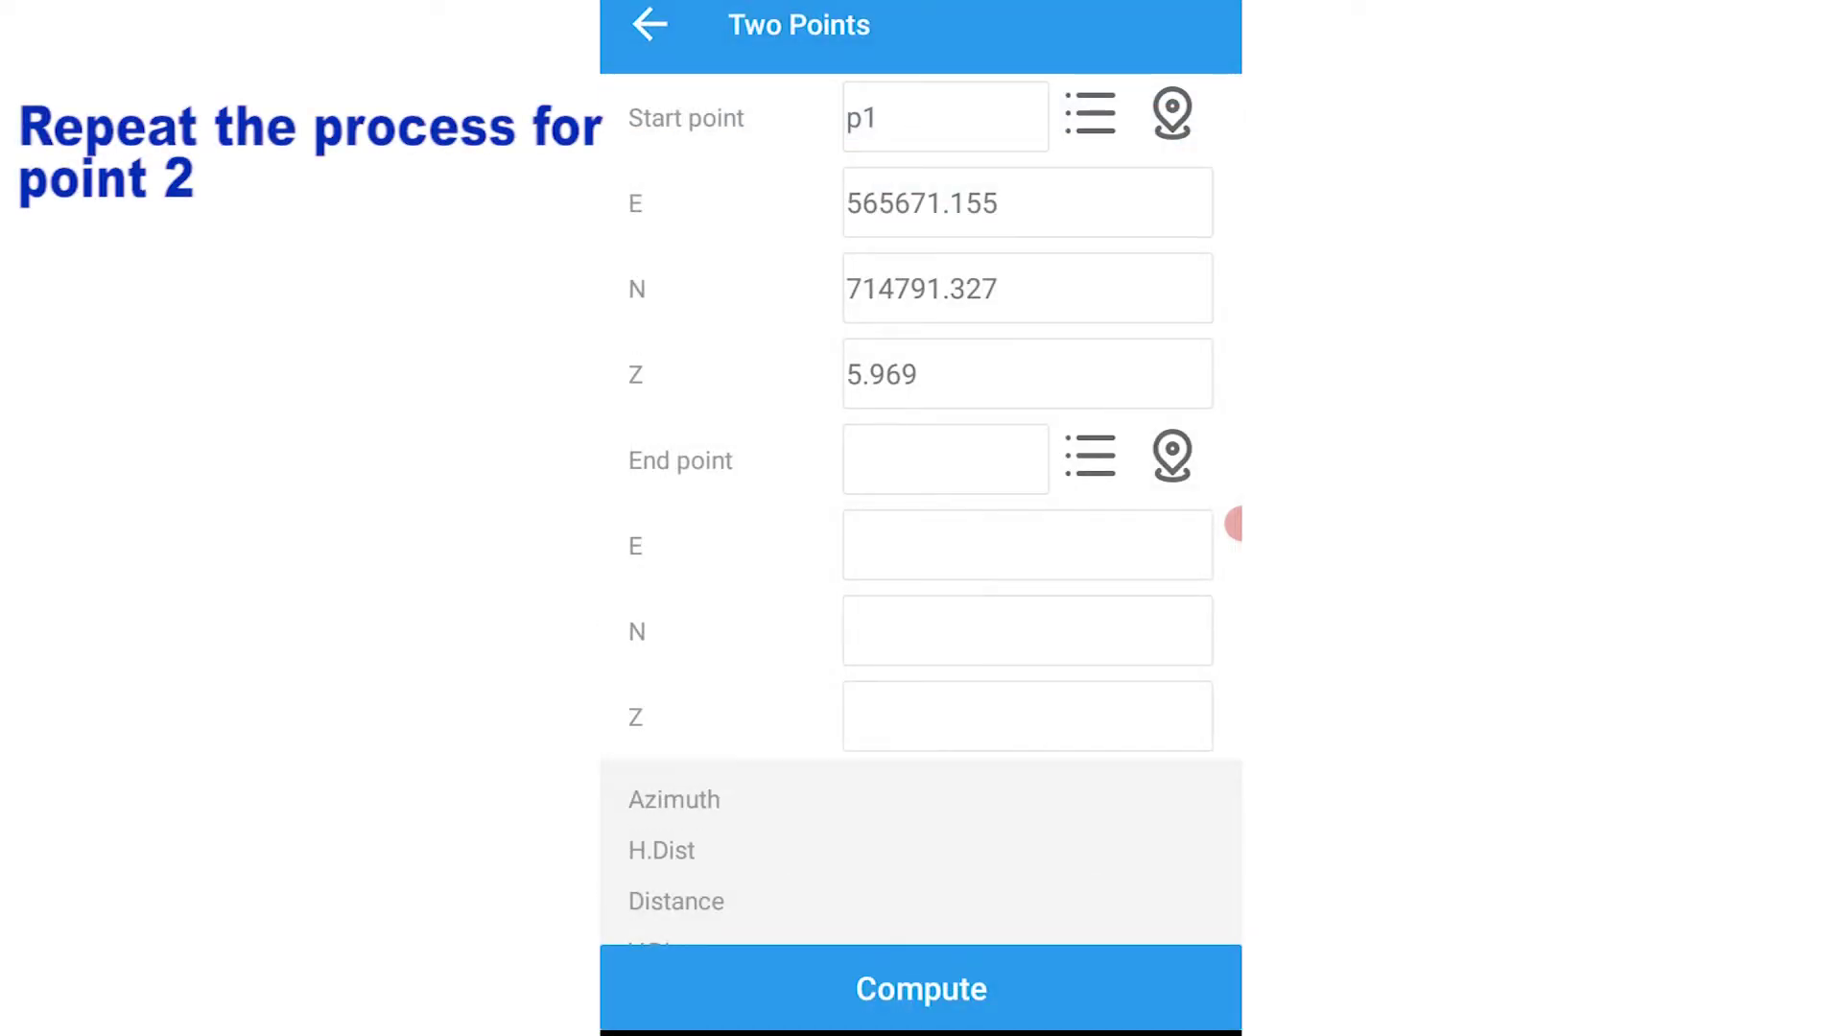
- Survey point p2 and accept it as the end point of the calculation
{"action": "left_click", "coordinate": [1172, 459]}
{"action": "type", "text": "p"}
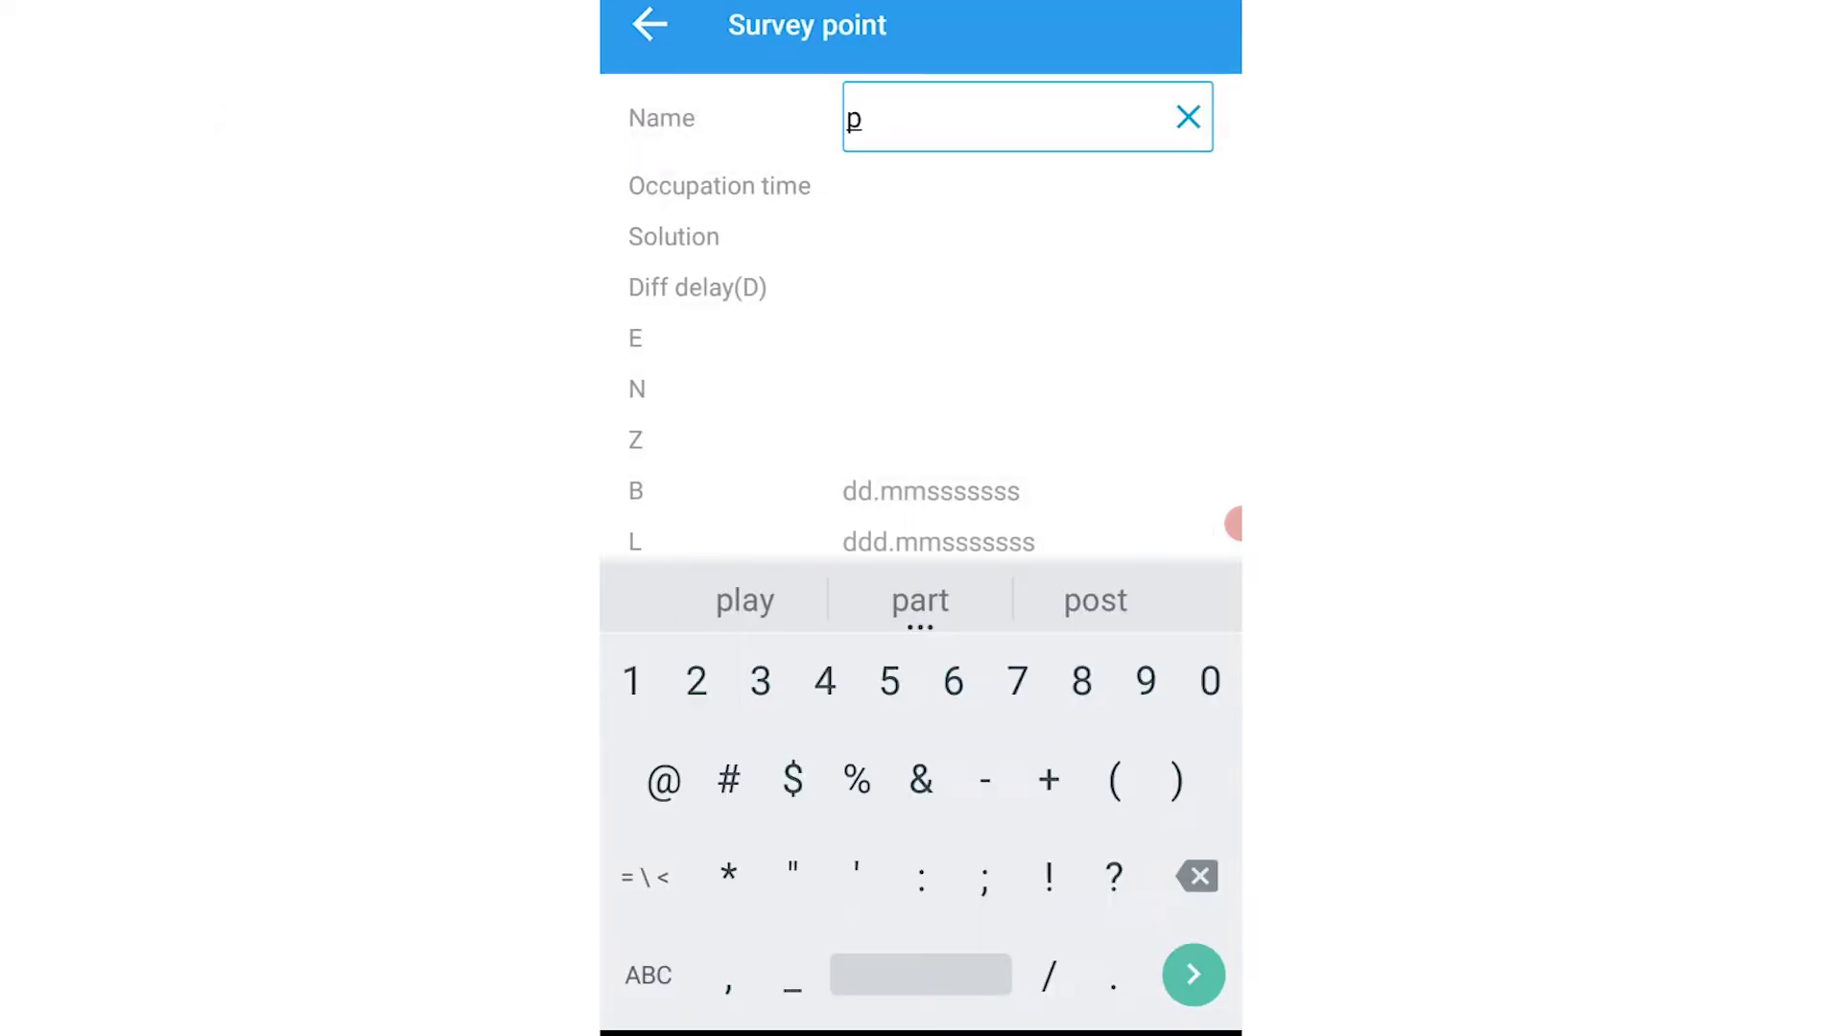
{"action": "type", "text": "2"}
{"action": "key", "text": "Return"}
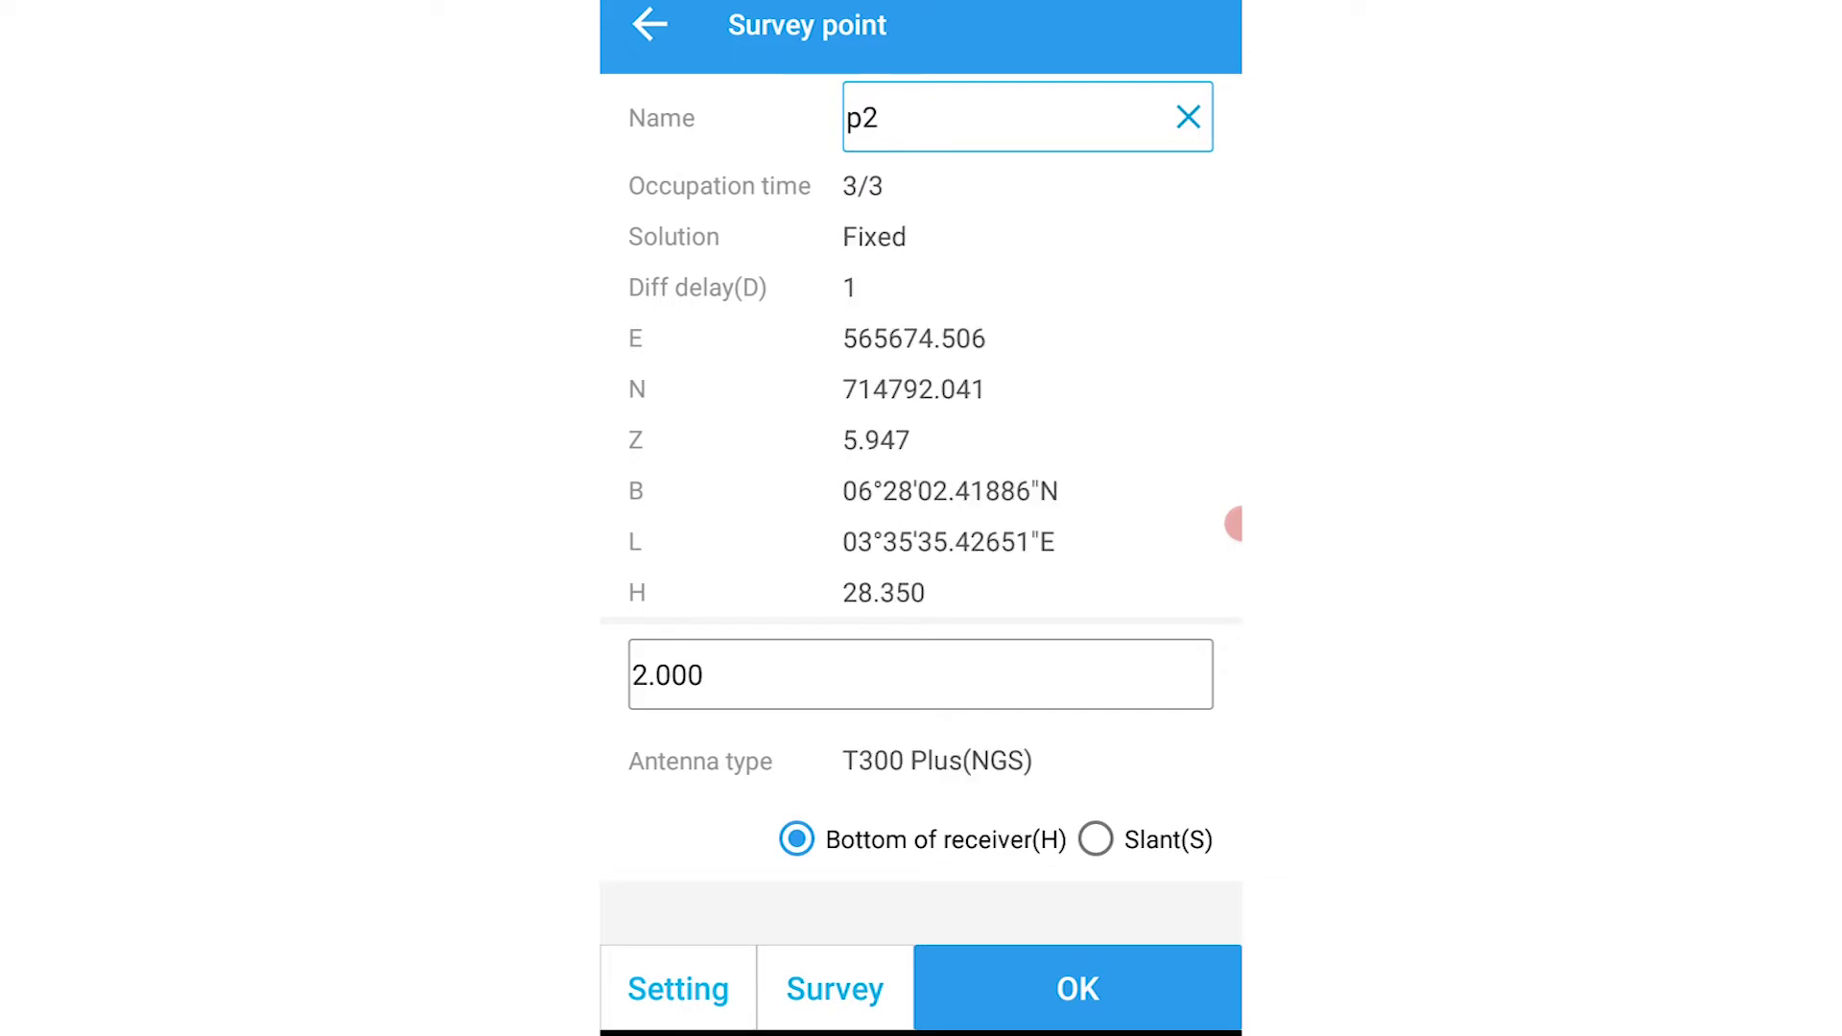
{"action": "left_click", "coordinate": [1076, 989]}
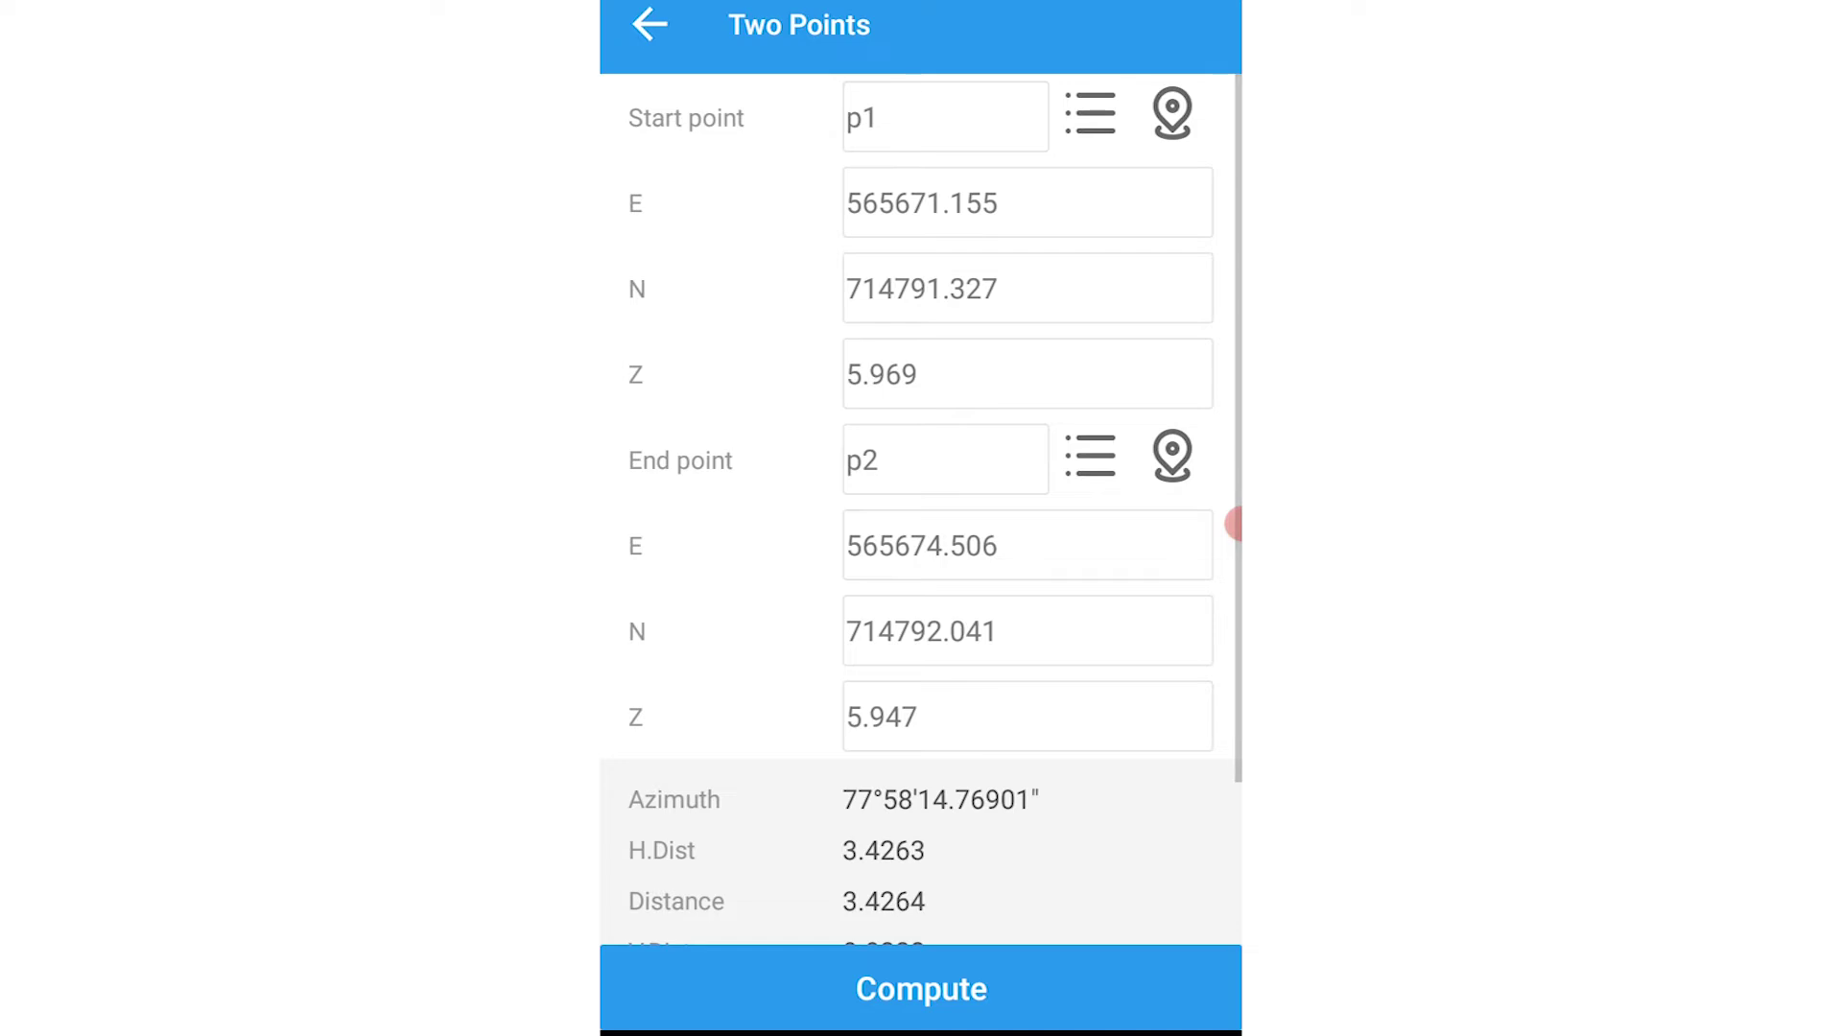
{"action": "scroll", "coordinate": [921, 576], "scroll_direction": "down", "scroll_amount": 3}
- Compute the p1–p2 azimuth, distances and coordinate deltas twice
{"action": "left_click", "coordinate": [921, 989]}
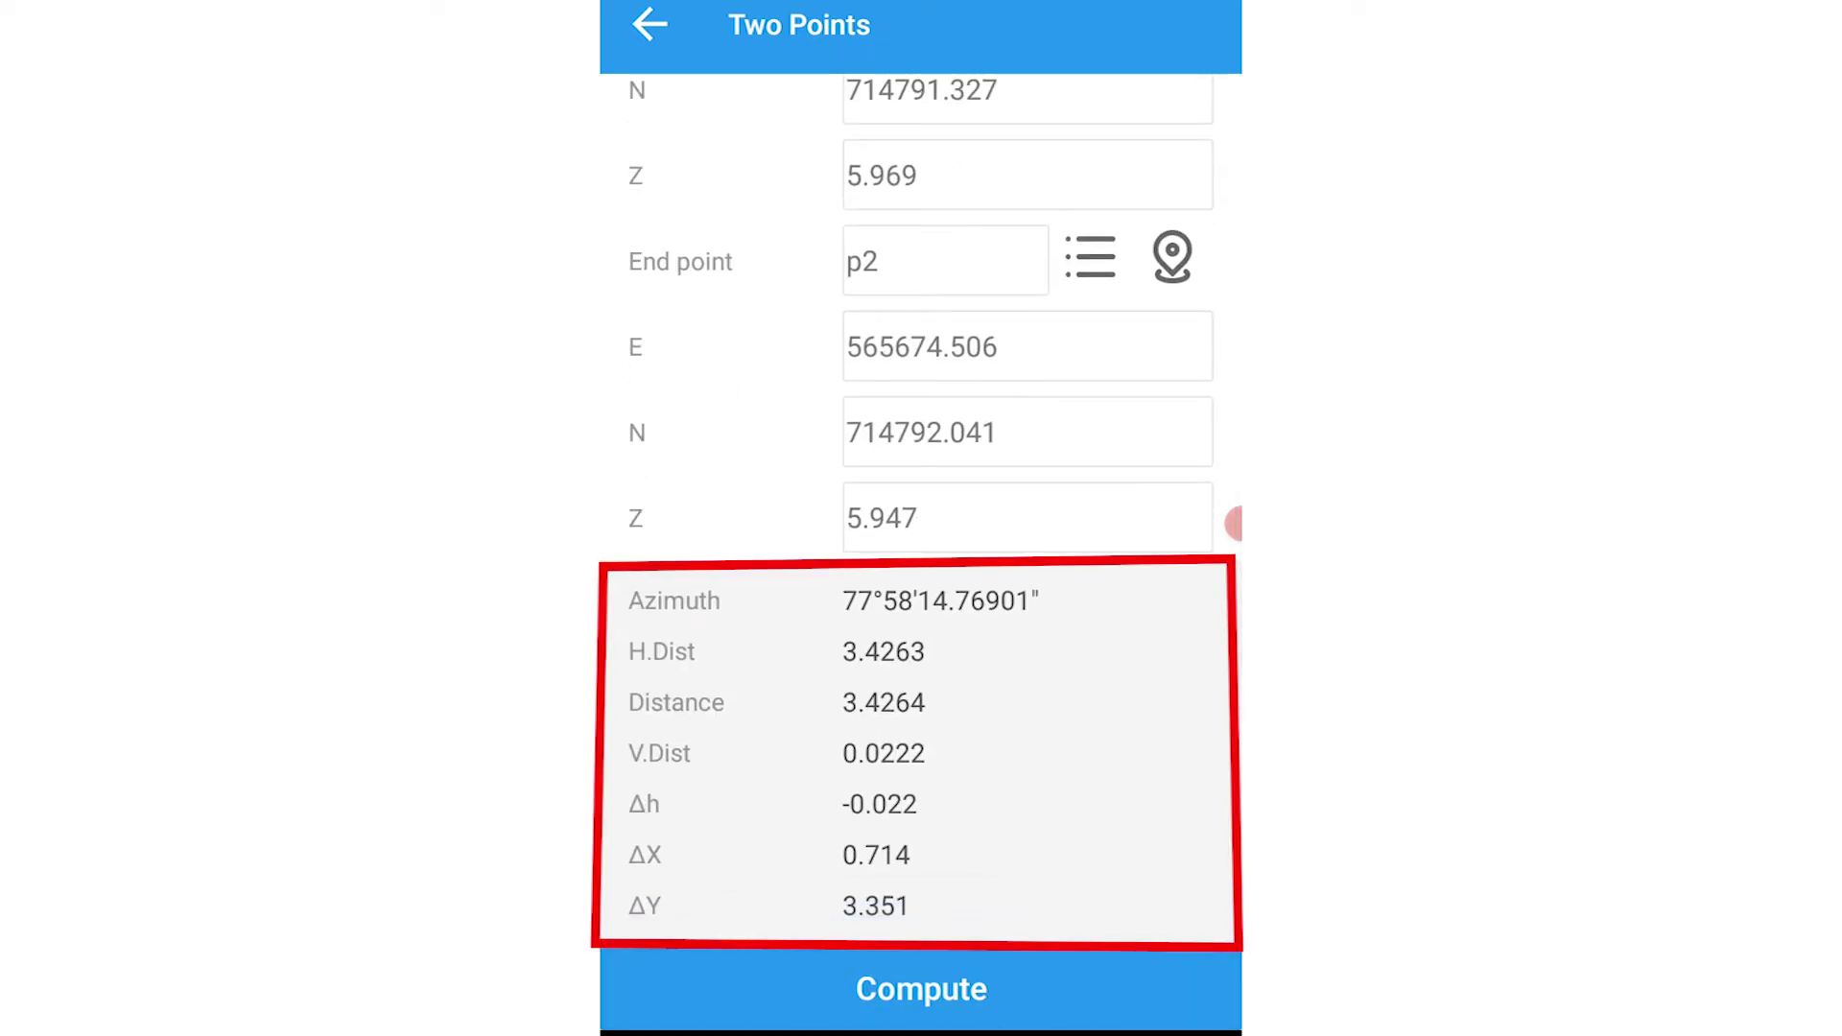
{"action": "left_click", "coordinate": [921, 989]}
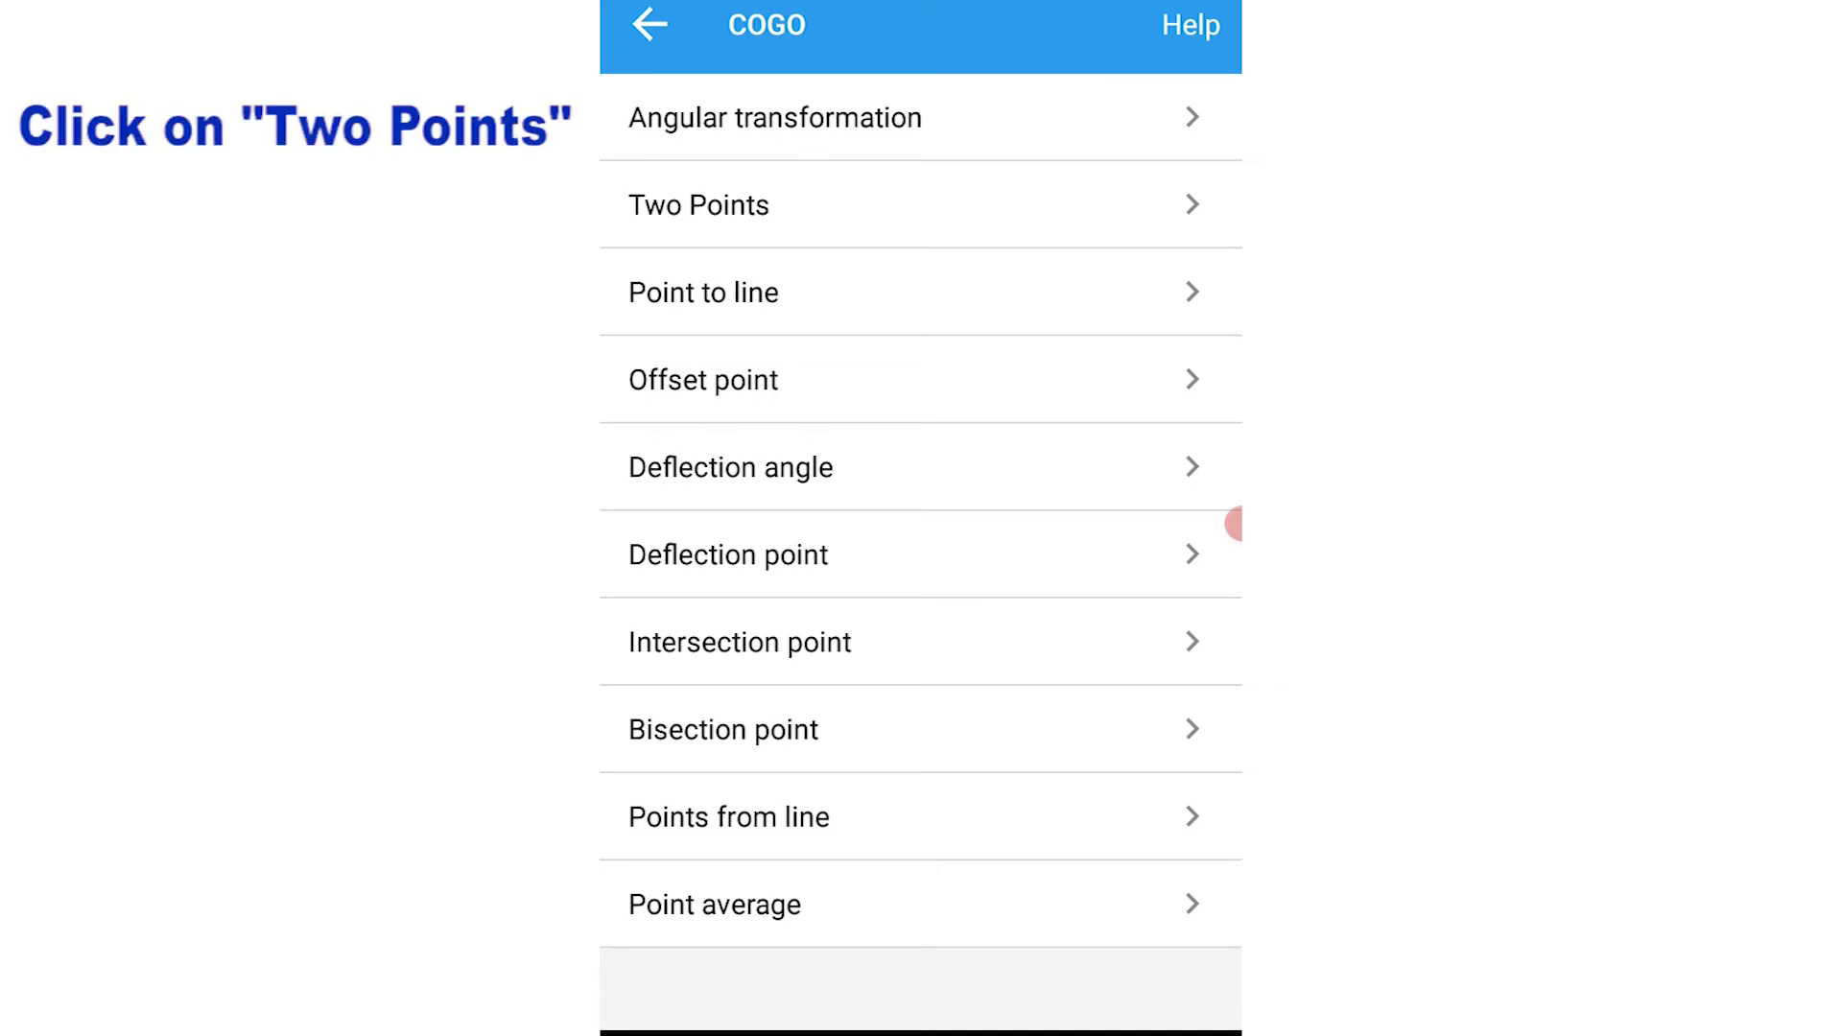
- Start a new Two Points calculation using stored point p2 as the start point
{"action": "left_click", "coordinate": [922, 206]}
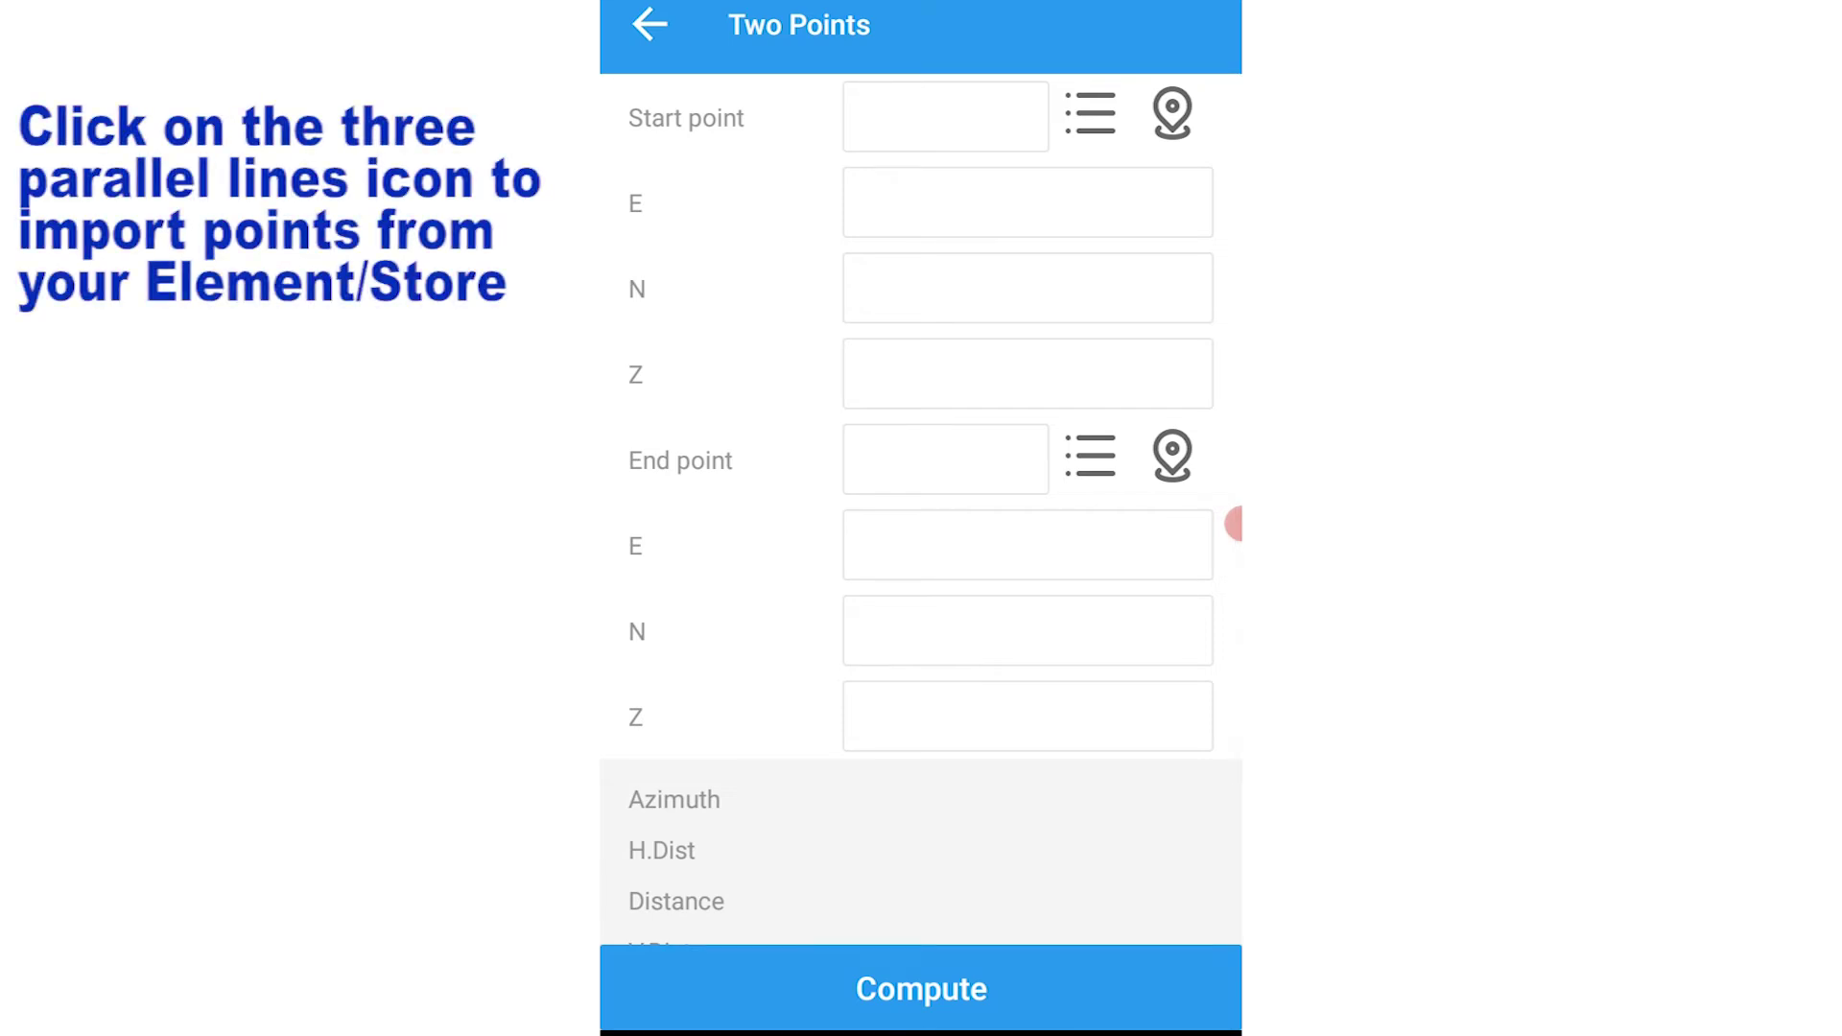
{"action": "left_click", "coordinate": [1090, 117]}
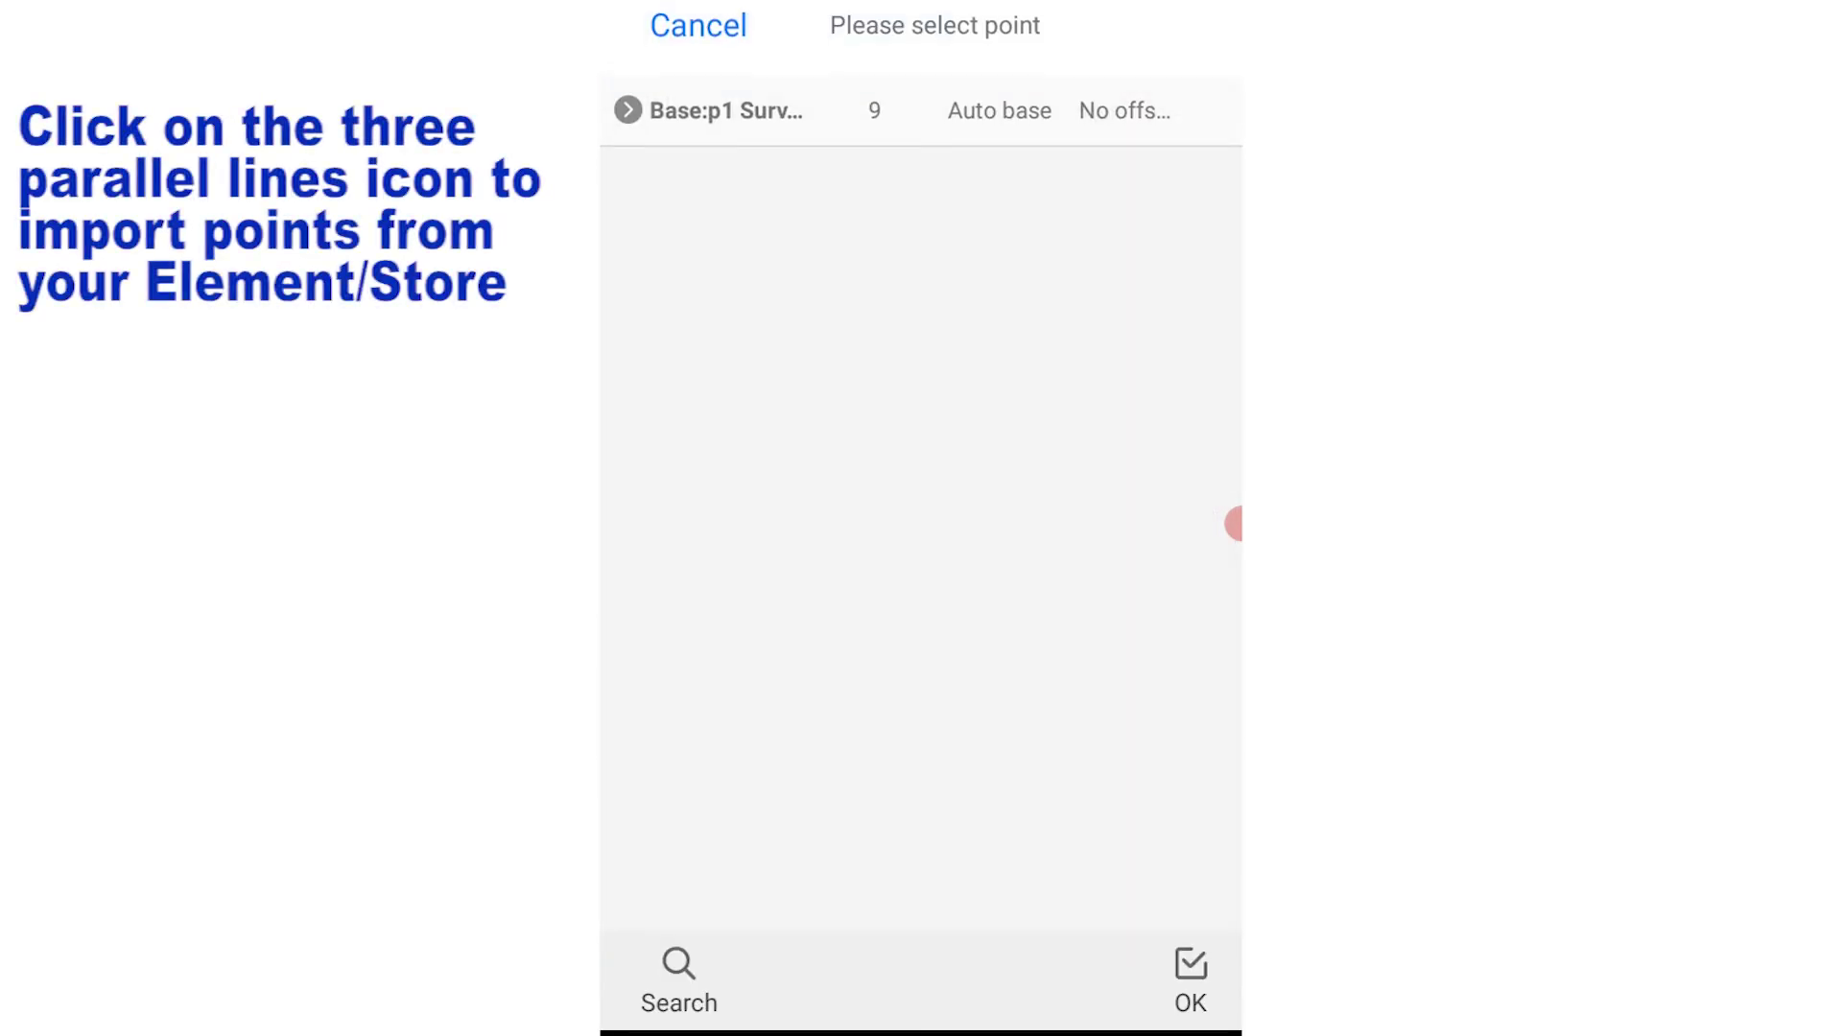
{"action": "left_click", "coordinate": [726, 109]}
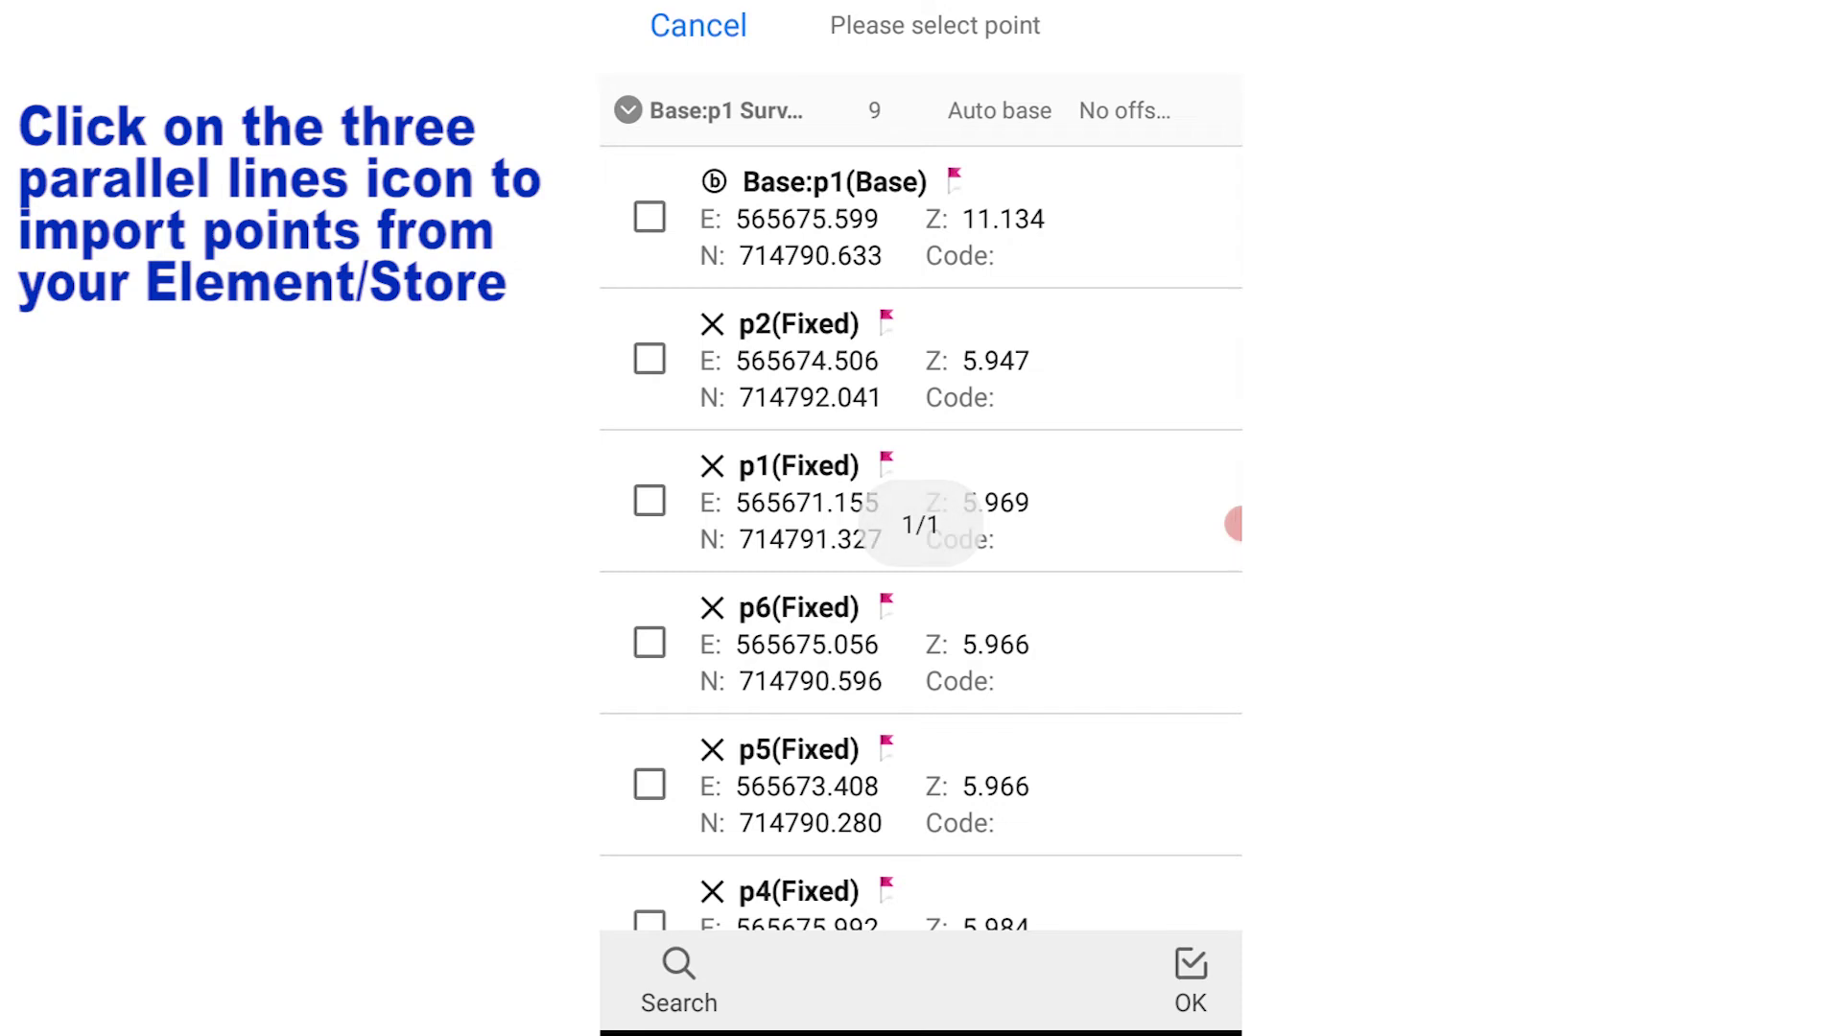
{"action": "left_click", "coordinate": [649, 359]}
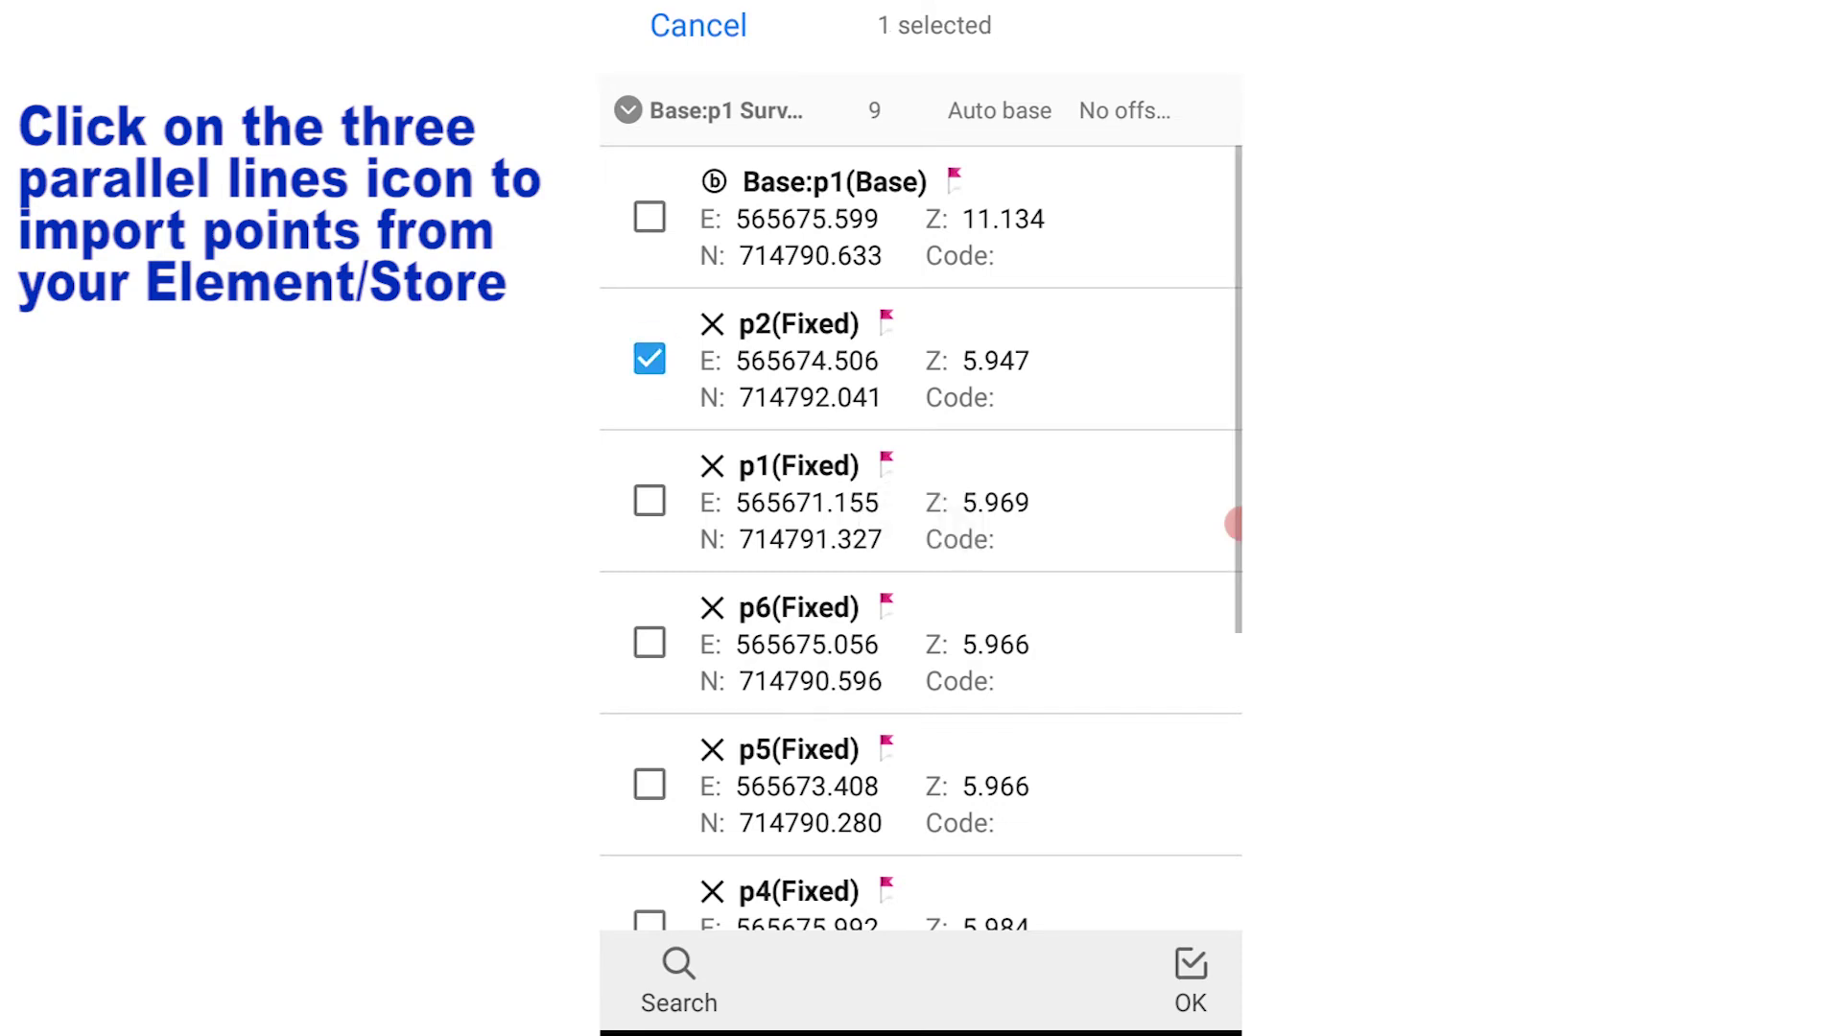
{"action": "left_click", "coordinate": [1191, 981]}
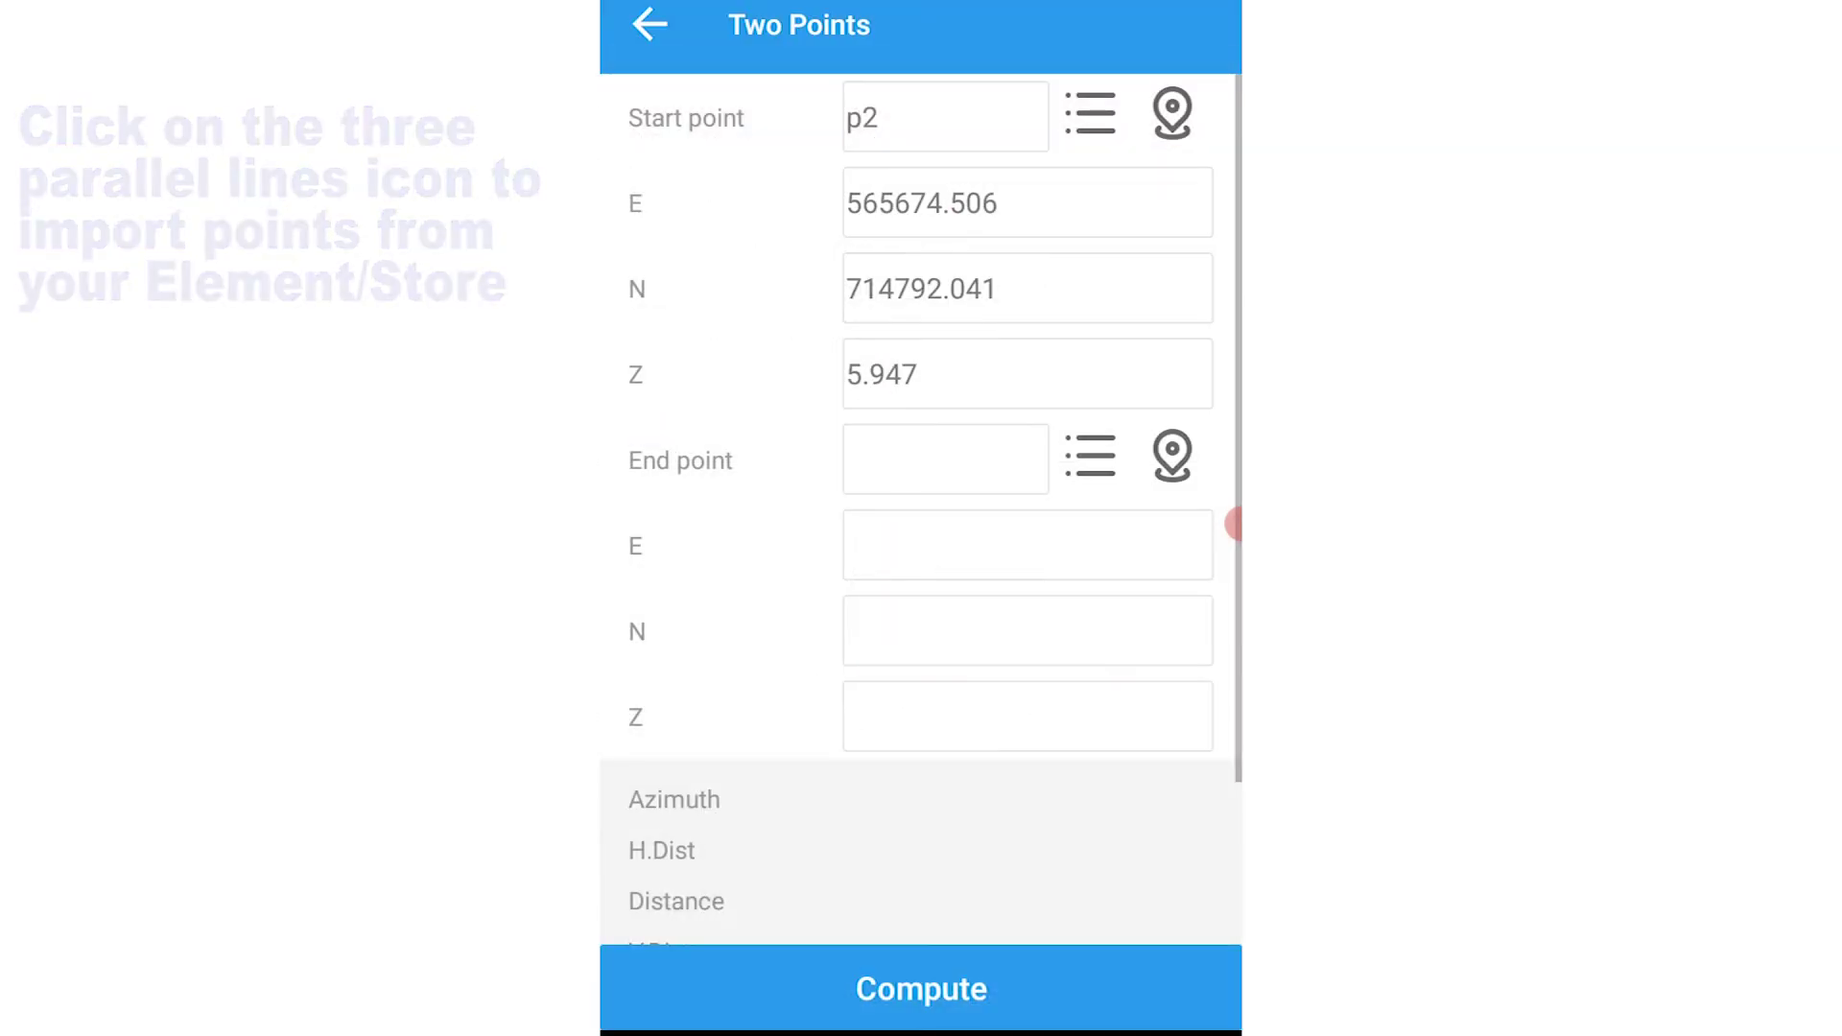
- Use stored point p1 from the point list as the end point
{"action": "left_click", "coordinate": [1092, 458]}
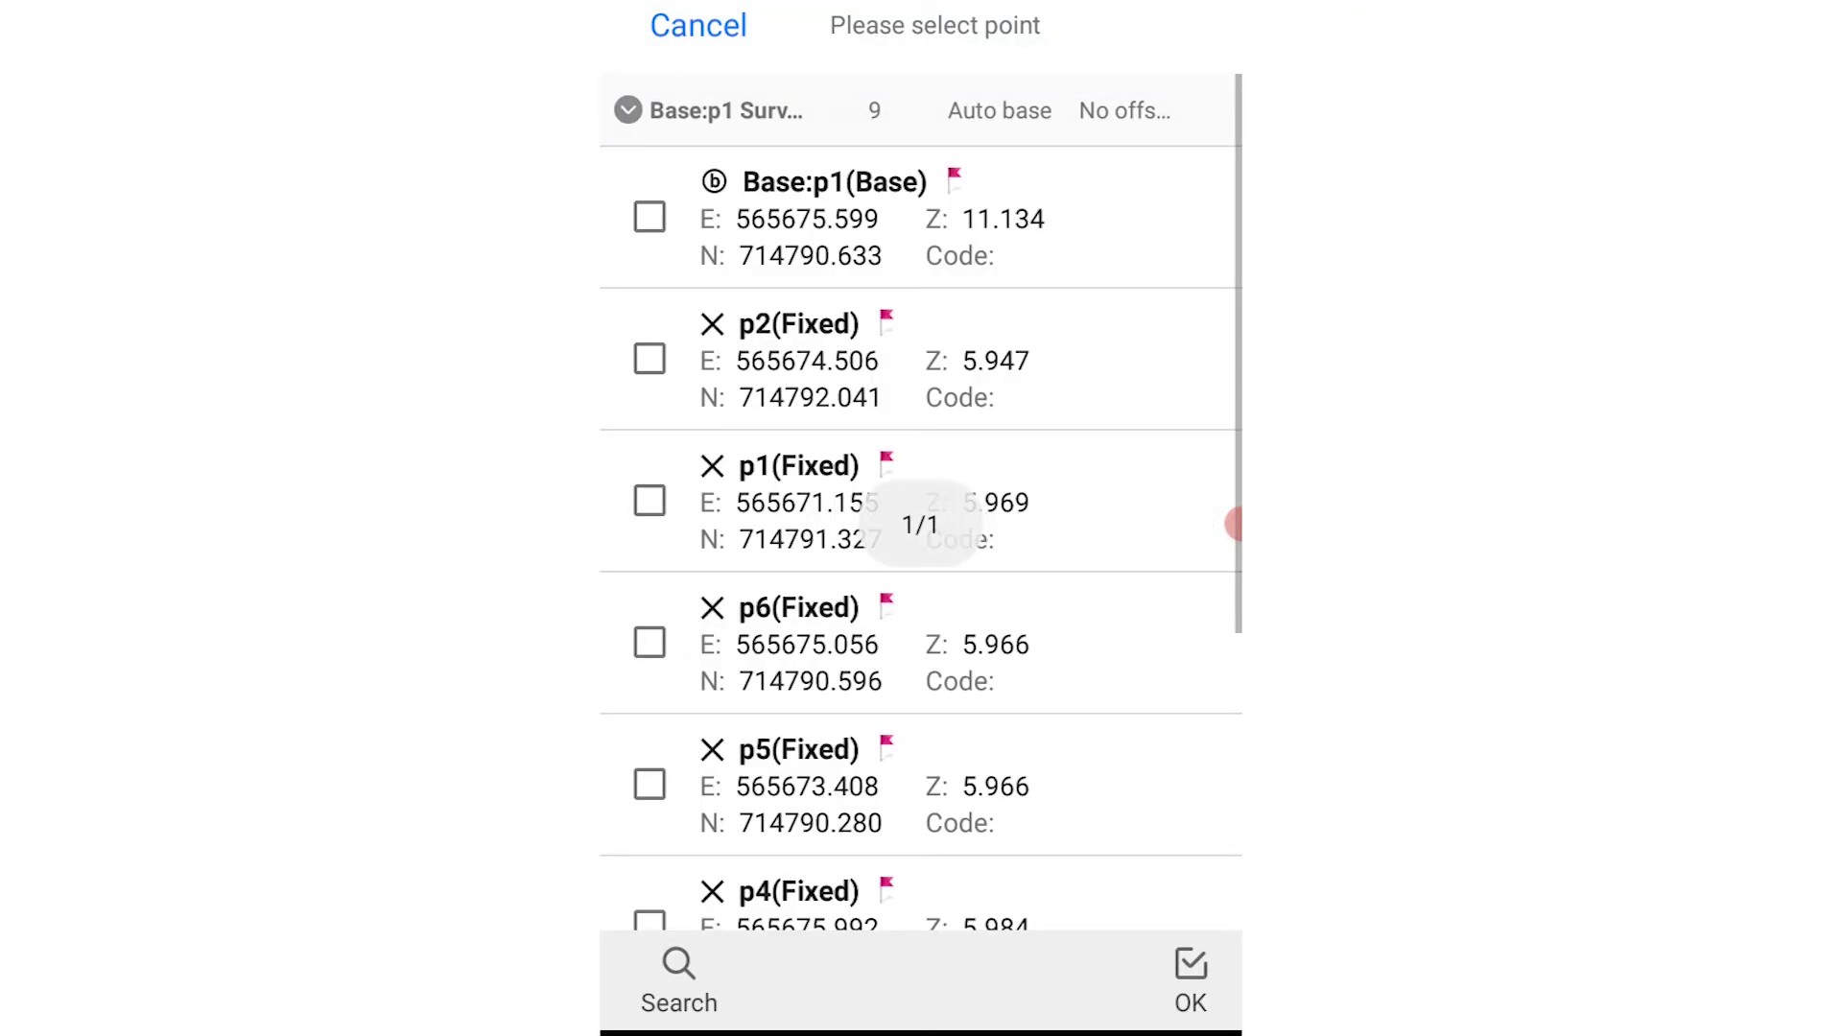
{"action": "left_click", "coordinate": [921, 502]}
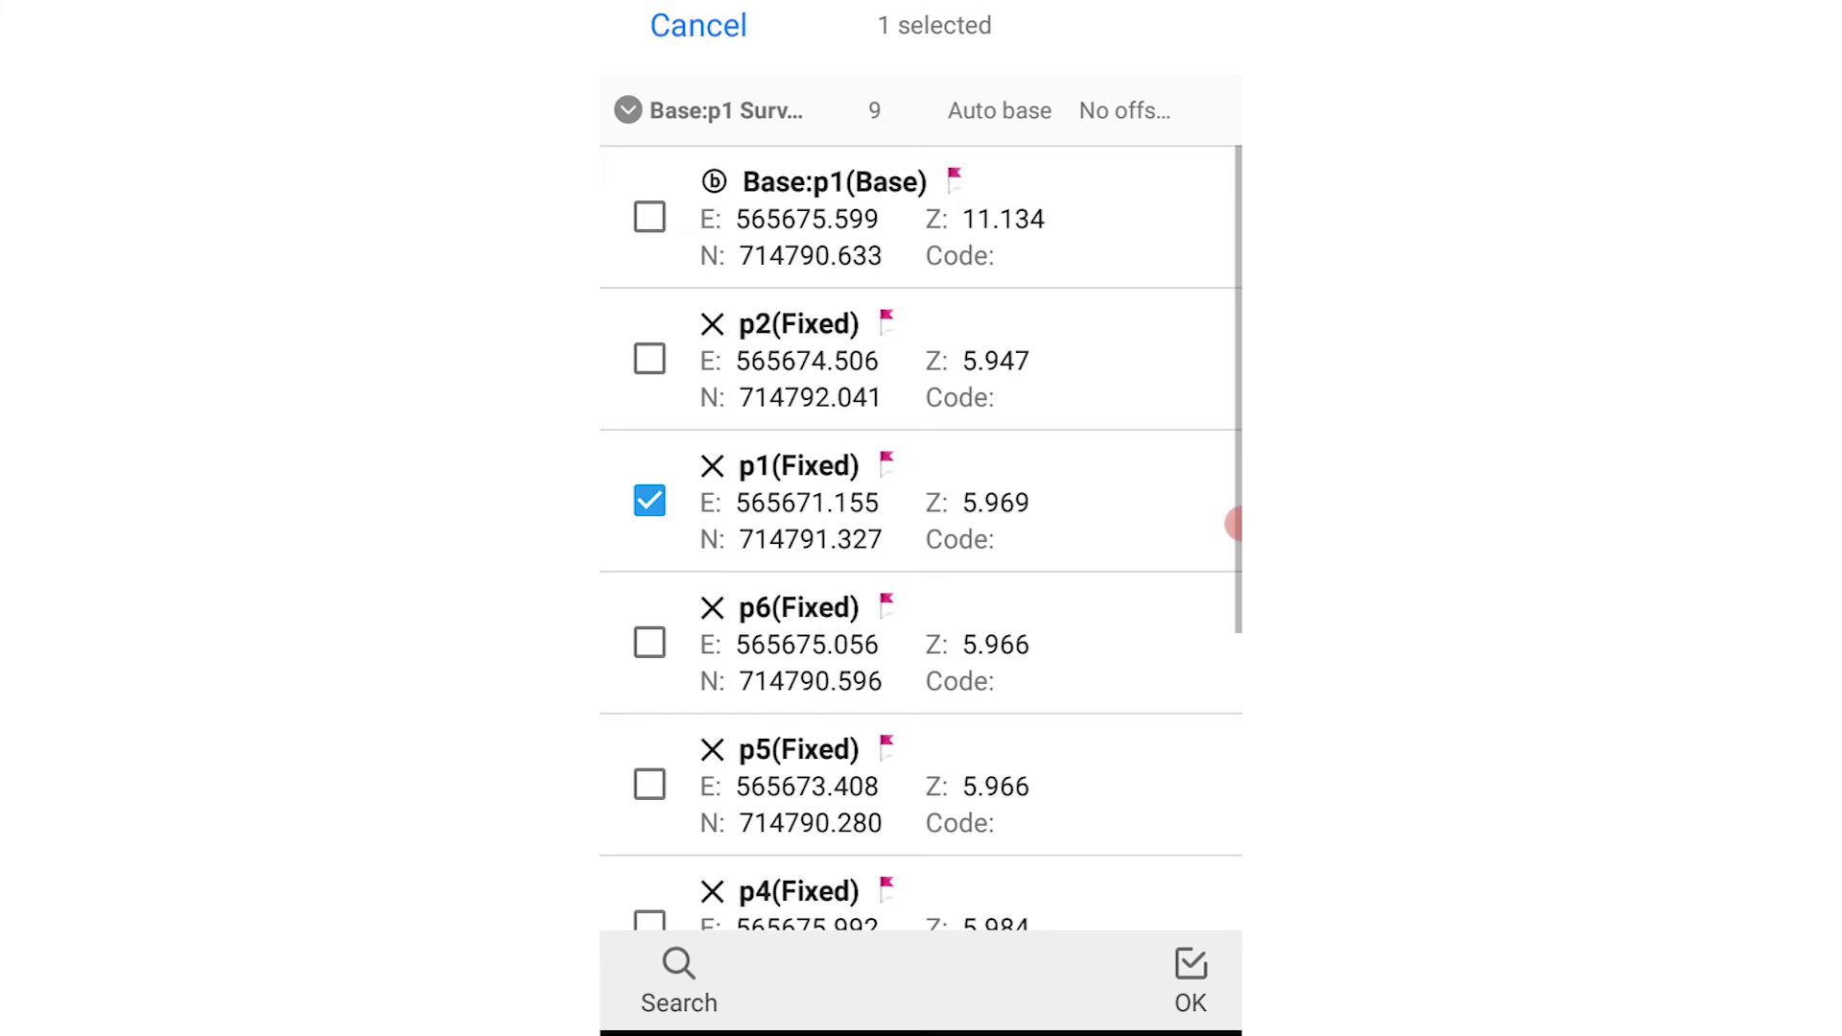
{"action": "left_click", "coordinate": [1189, 982]}
{"action": "scroll", "coordinate": [922, 576], "scroll_direction": "down", "scroll_amount": 3}
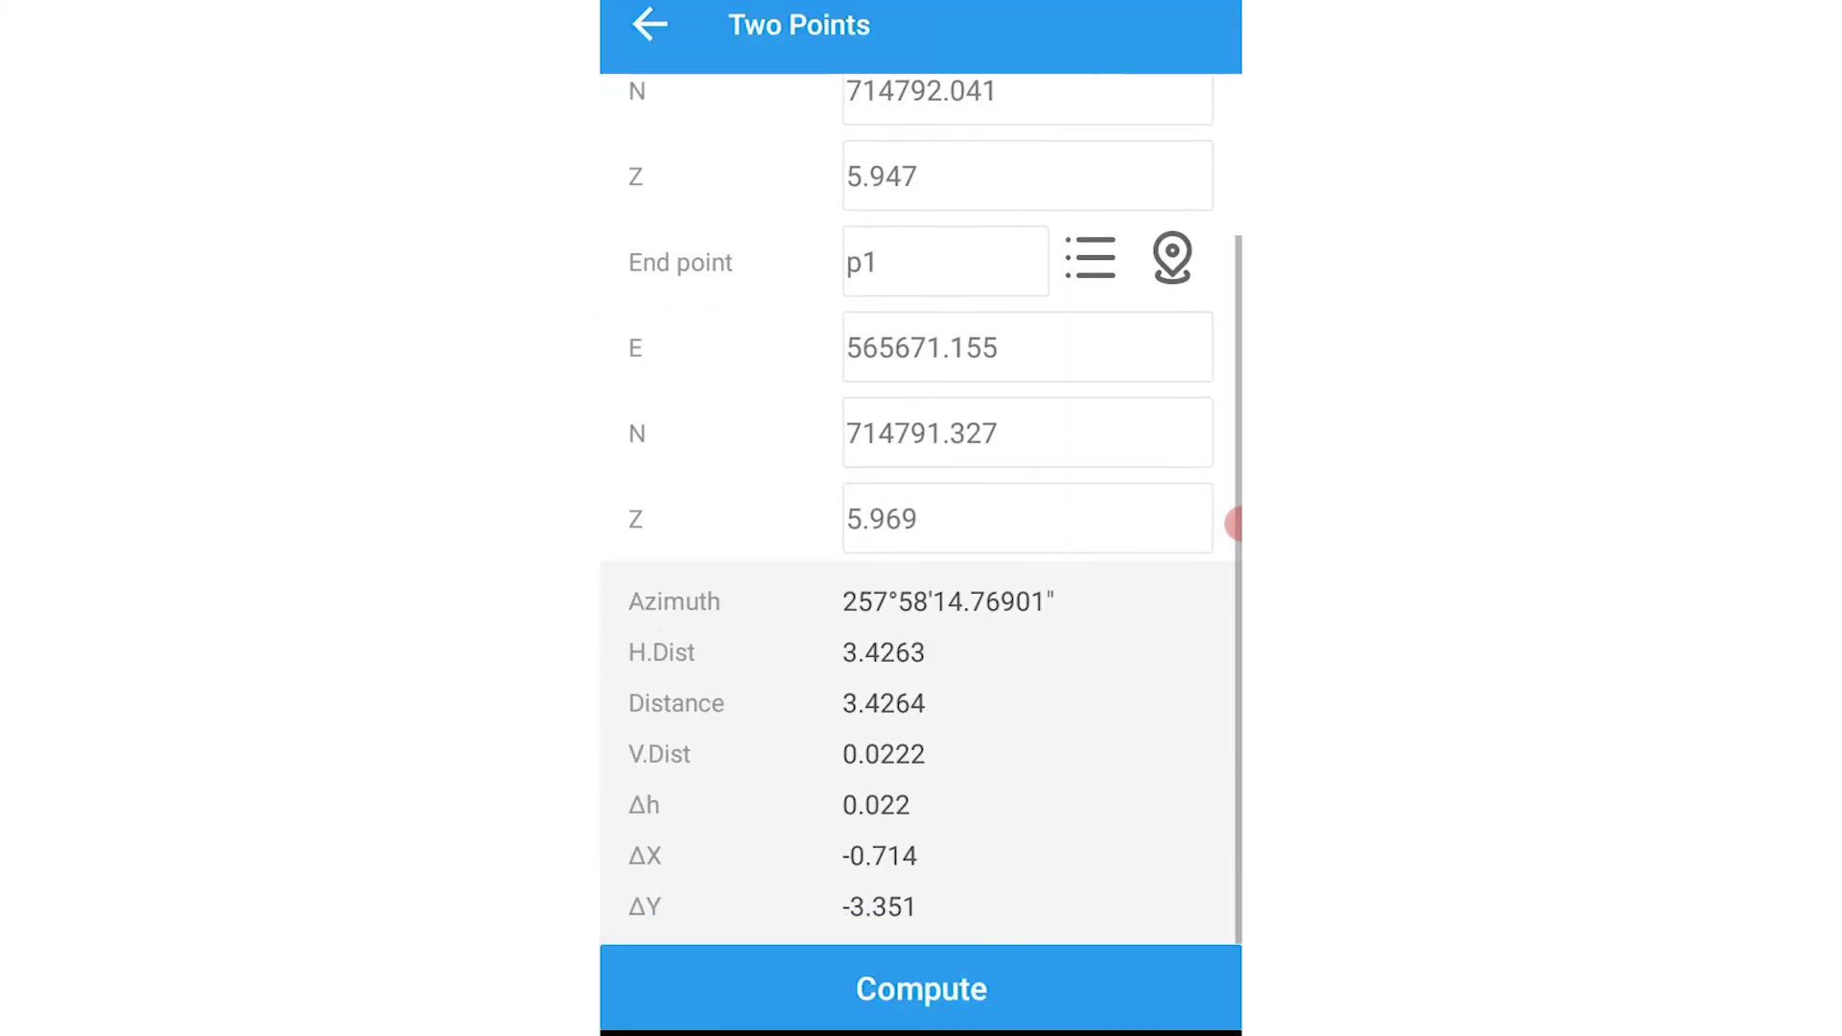